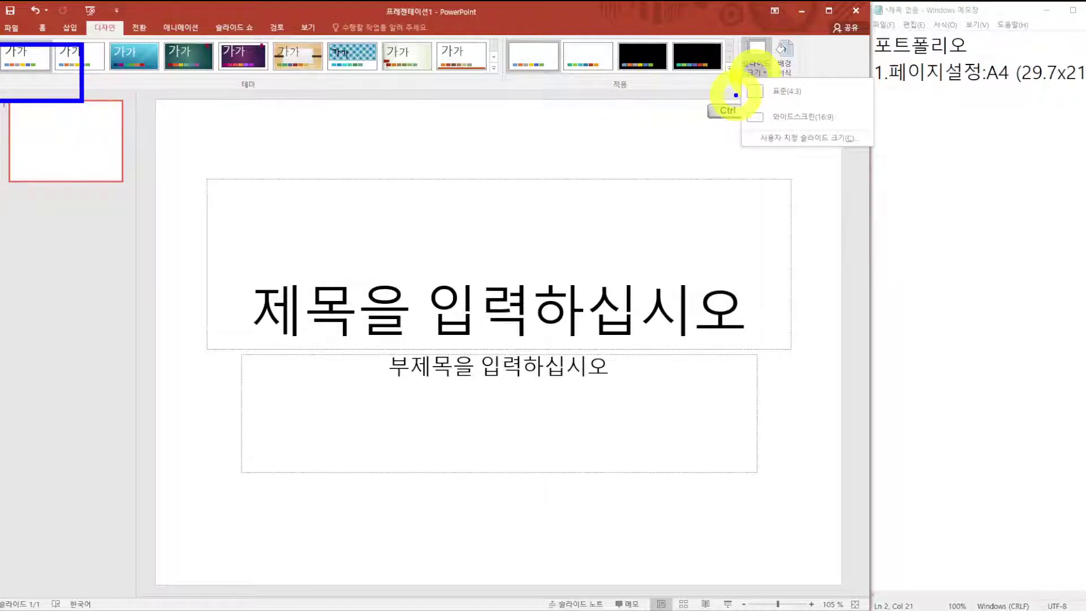
# Set a custom slide size of 29.7 cm wide by 21 cm high for the presentation.
pyautogui.moveTo(729, 120); pyautogui.dragTo(873, 159)
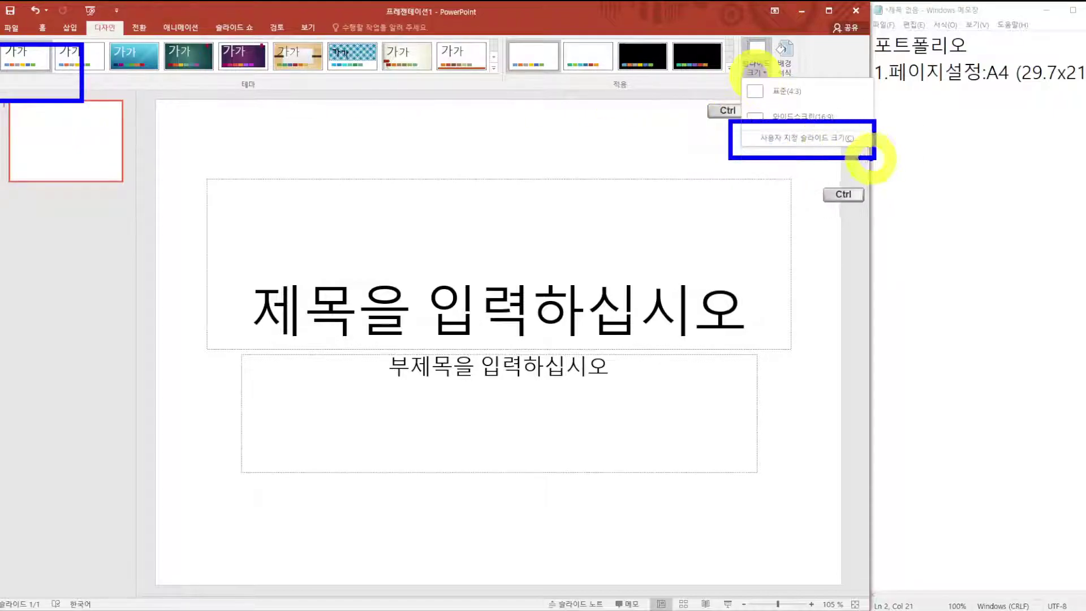
pyautogui.press('Escape')
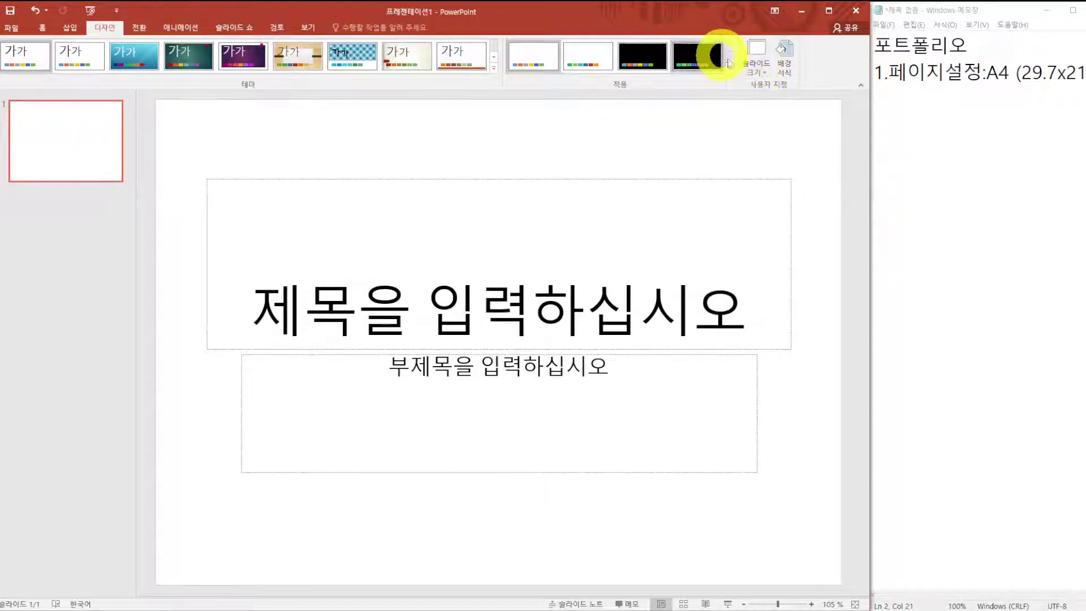
pyautogui.click(756, 63)
pyautogui.click(777, 135)
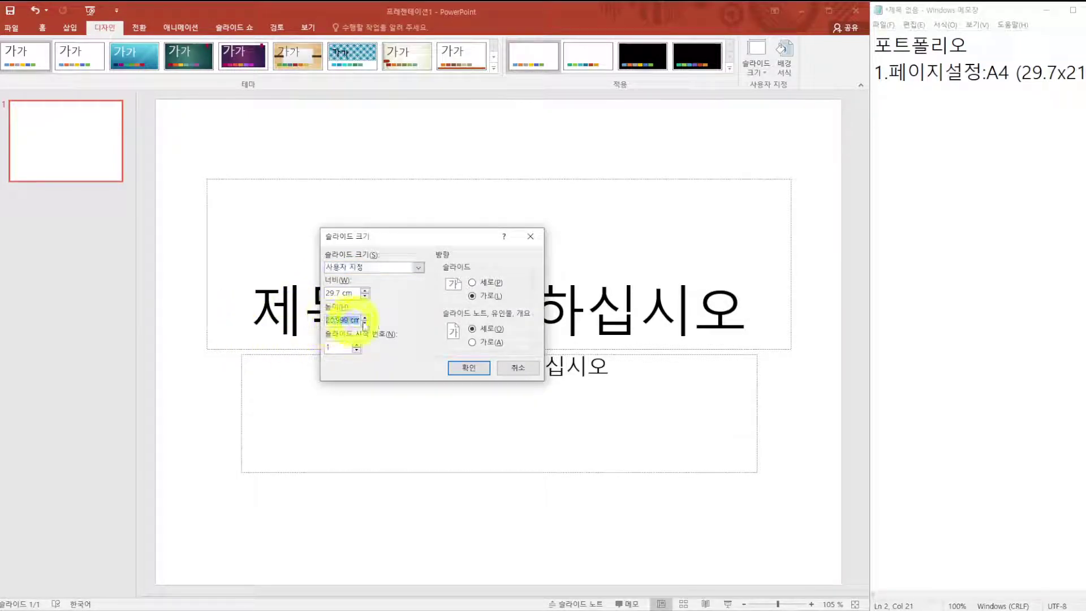
pyautogui.press('ctrl')
pyautogui.press('ctrl')
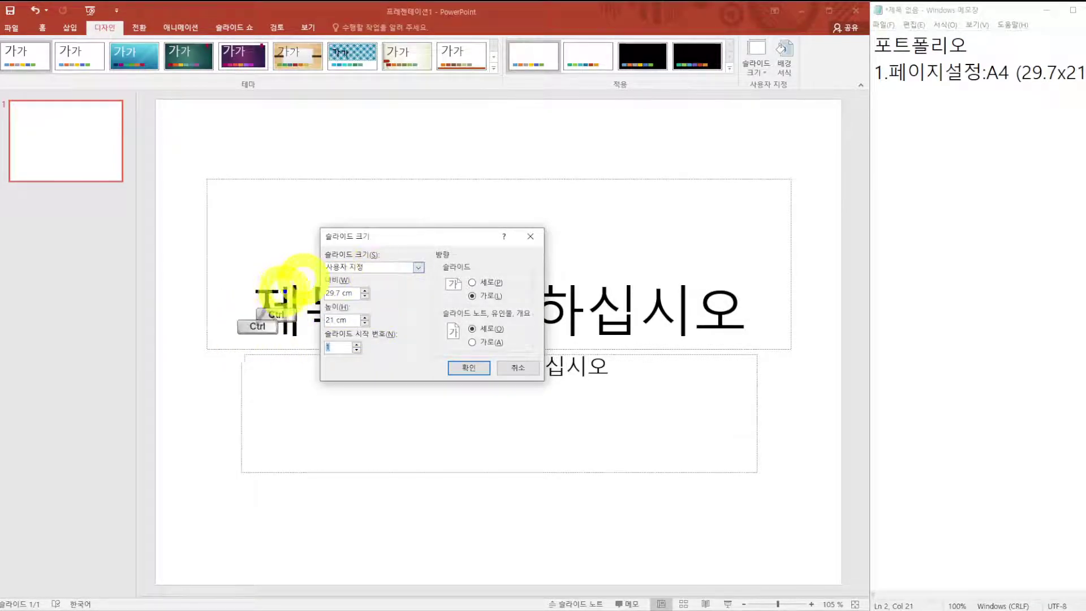
pyautogui.moveTo(300, 252); pyautogui.dragTo(424, 335)
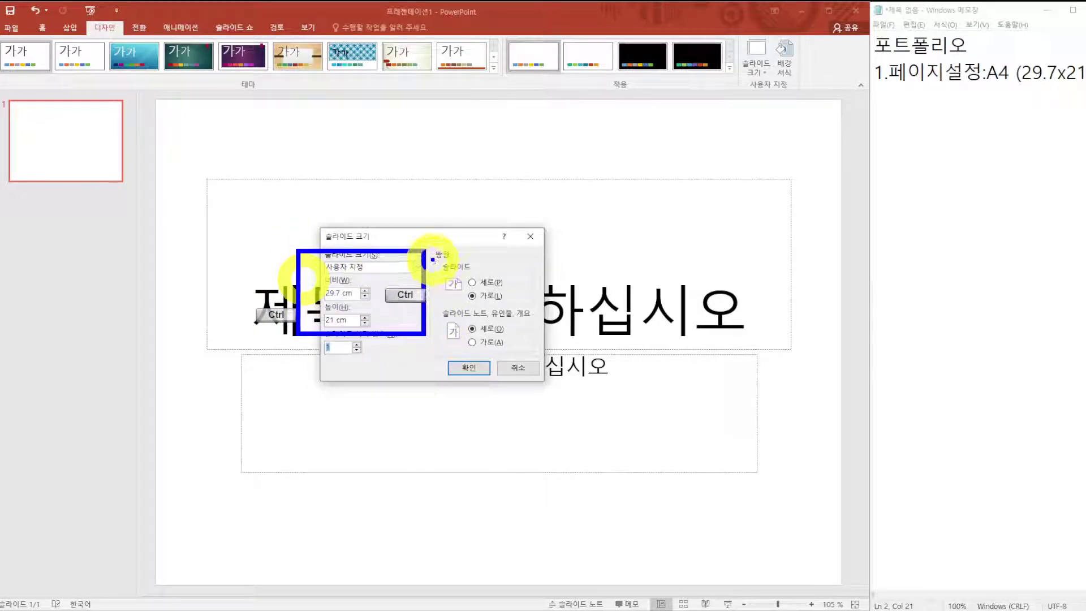
pyautogui.moveTo(428, 239); pyautogui.dragTo(519, 294)
pyautogui.moveTo(434, 306); pyautogui.dragTo(534, 359)
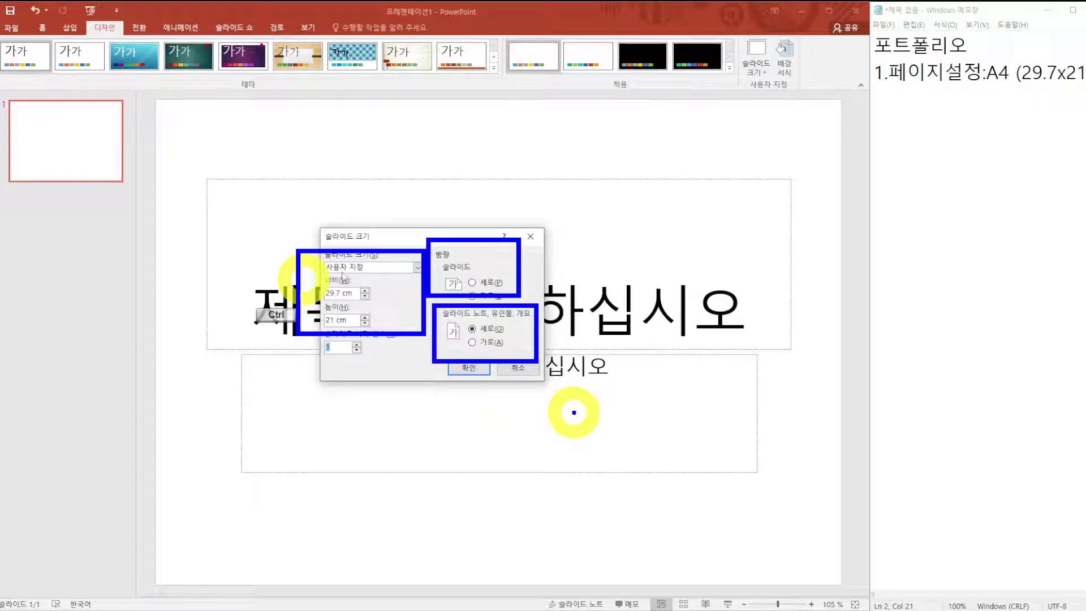
pyautogui.click(468, 368)
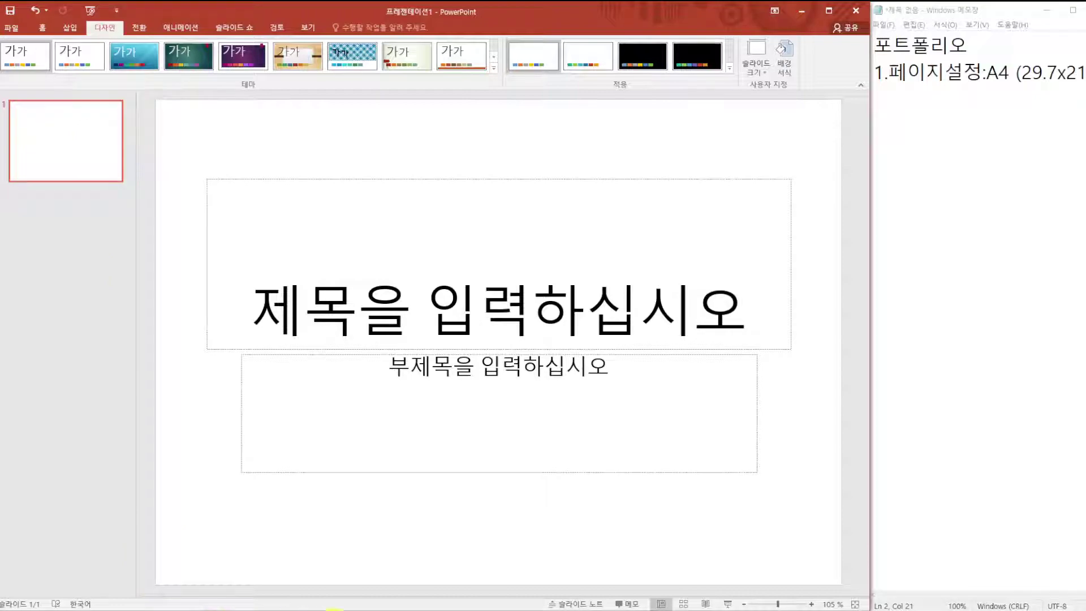
# Switch to the sample portfolio deck in Naver Slide and review its cover and first contents slide.
pyautogui.moveTo(411, 606)
pyautogui.click(465, 568)
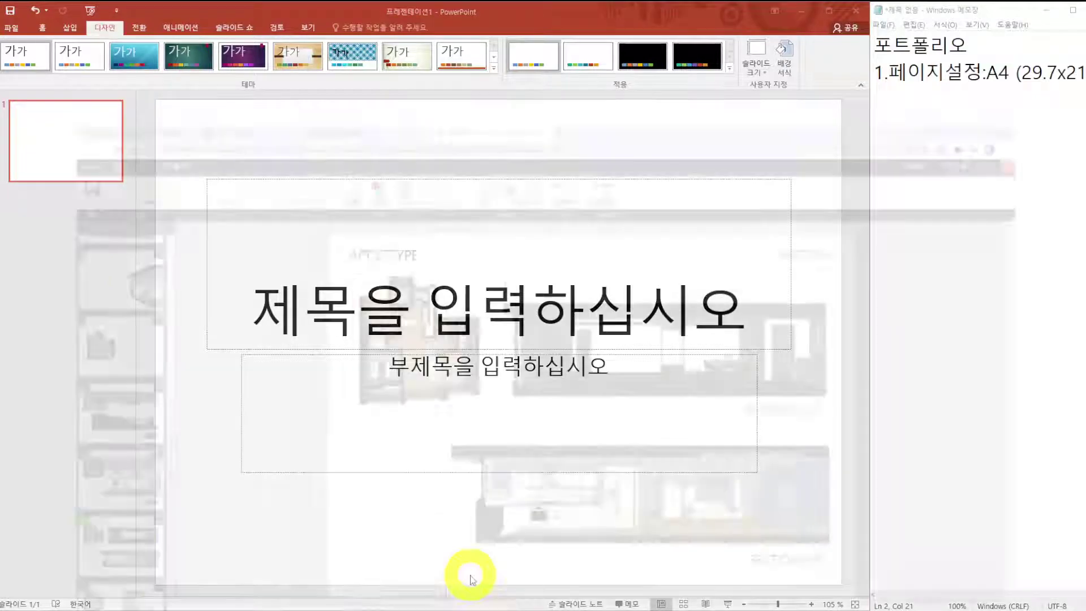
pyautogui.scroll(6, 53, 243)
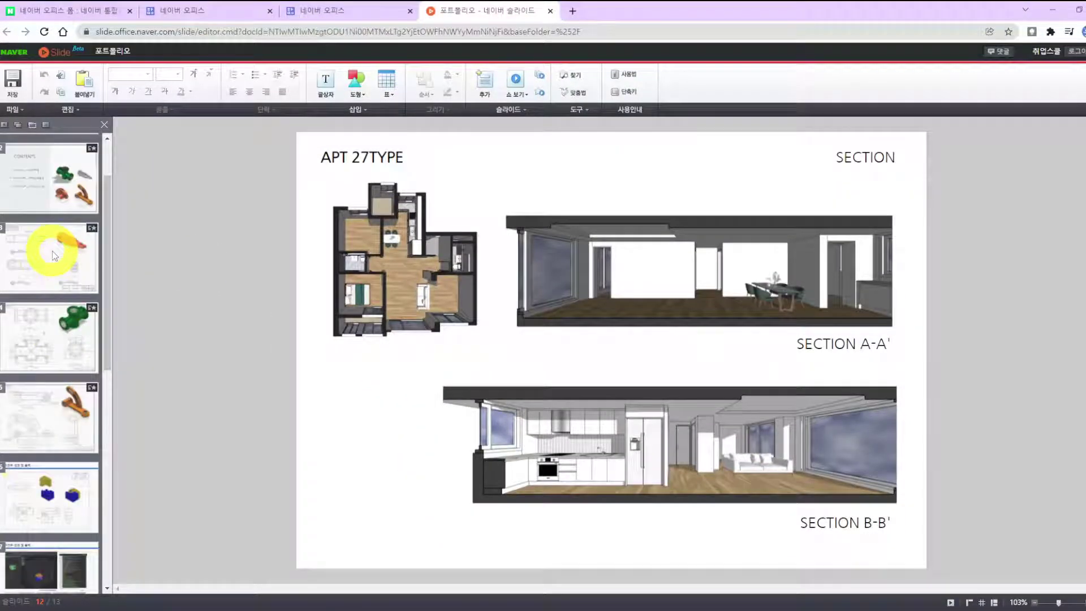
pyautogui.scroll(1, 53, 255)
pyautogui.click(59, 192)
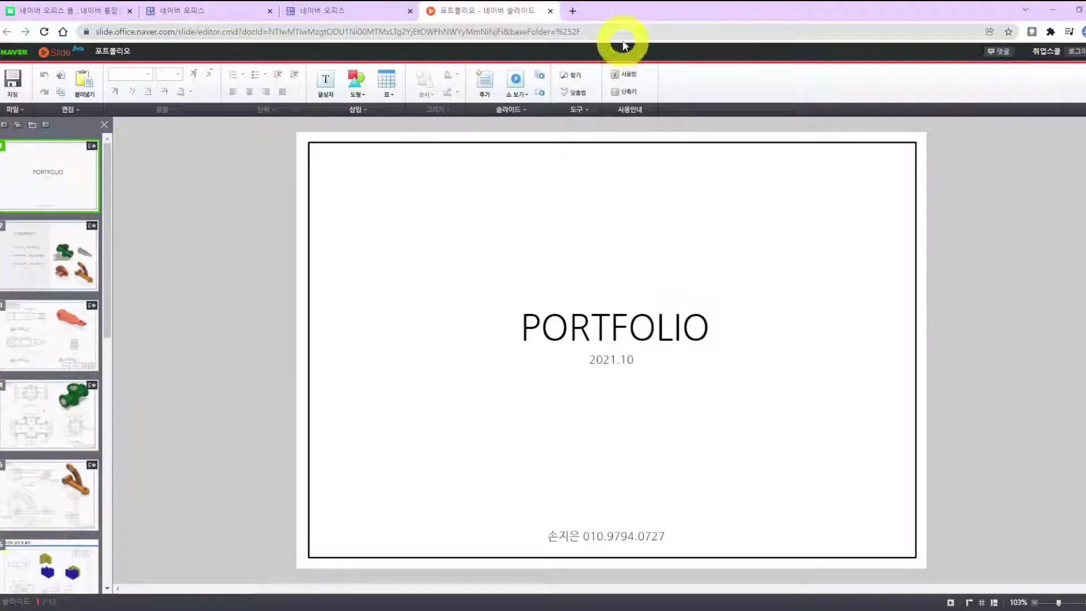
pyautogui.click(55, 266)
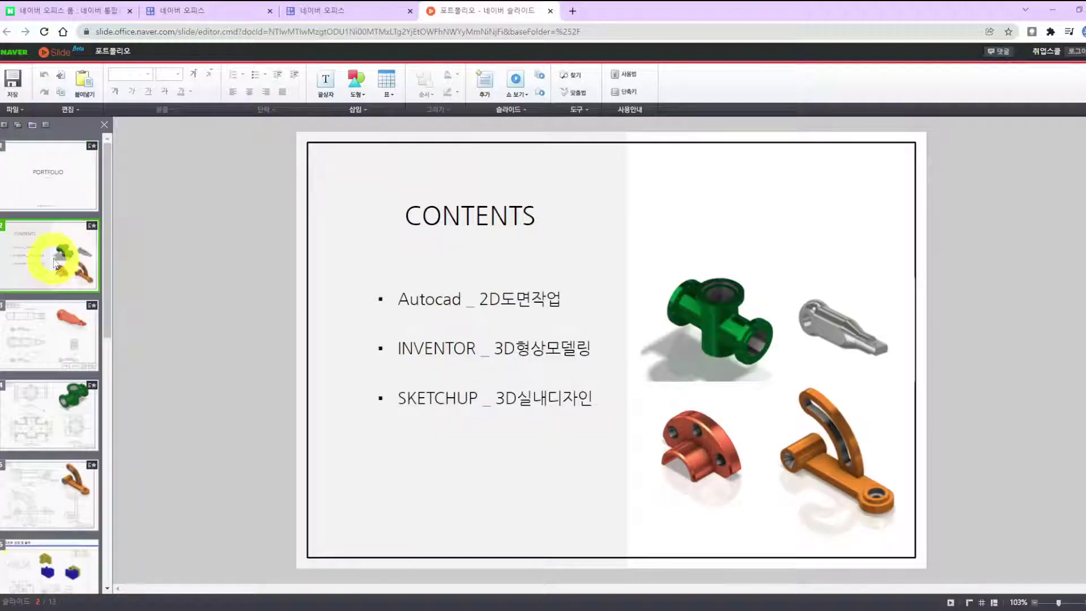
# Review the part drawing slides, the 3D modelling and 3D print slides, and the second contents slide.
pyautogui.press('Down')
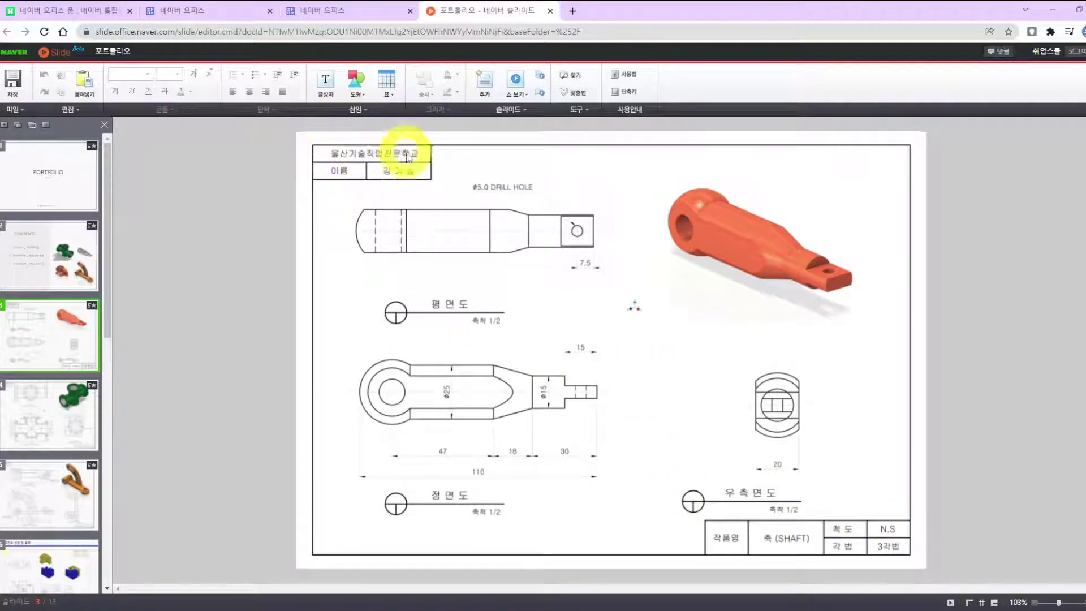
pyautogui.scroll(-1, 417, 186)
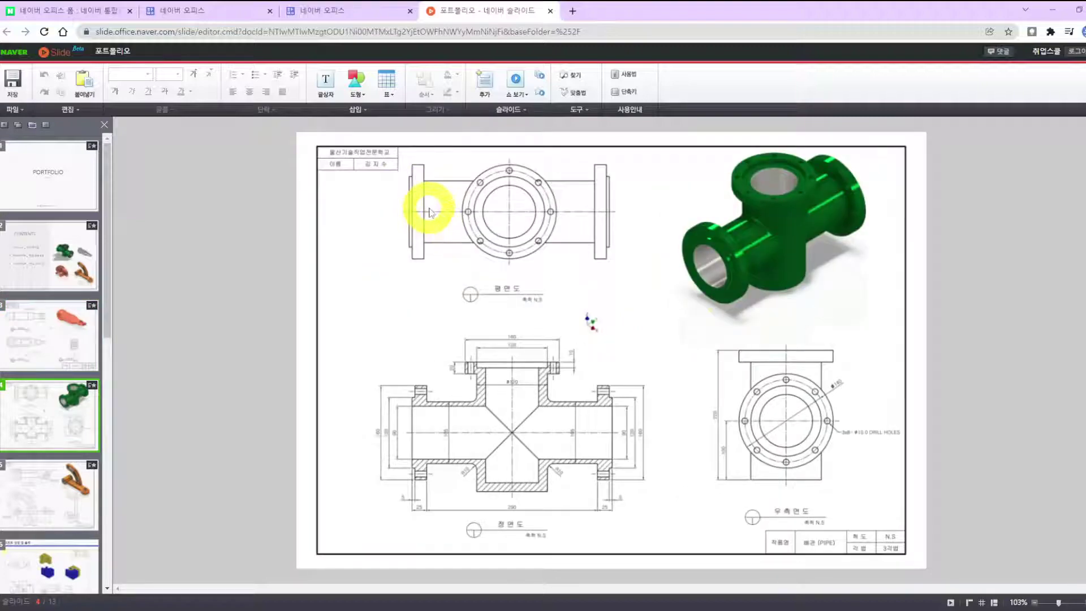
pyautogui.scroll(-1, 434, 218)
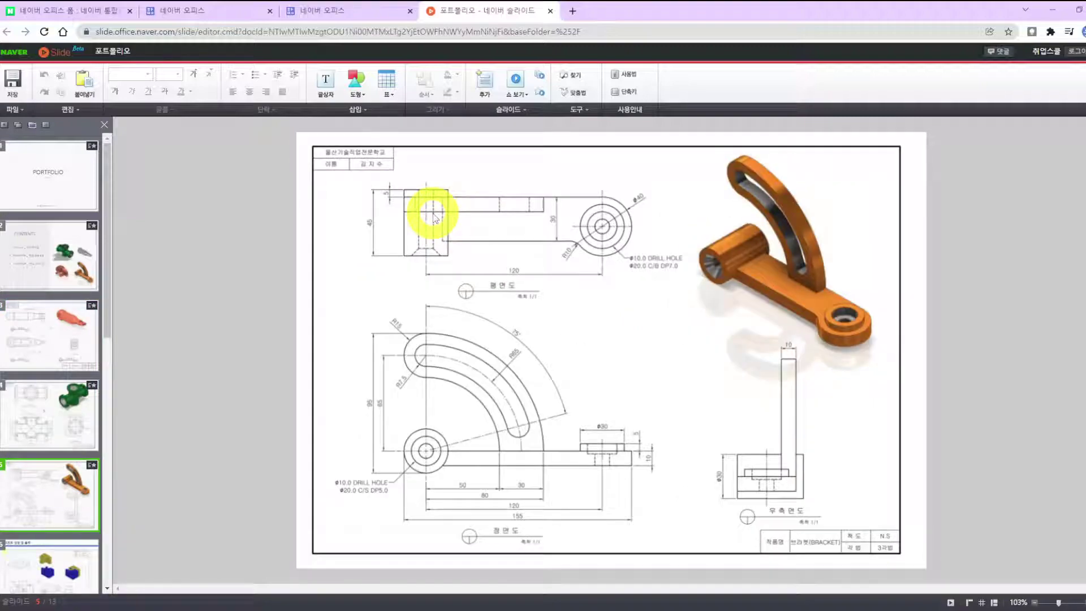
pyautogui.scroll(-1, 433, 215)
pyautogui.scroll(-1, 43, 470)
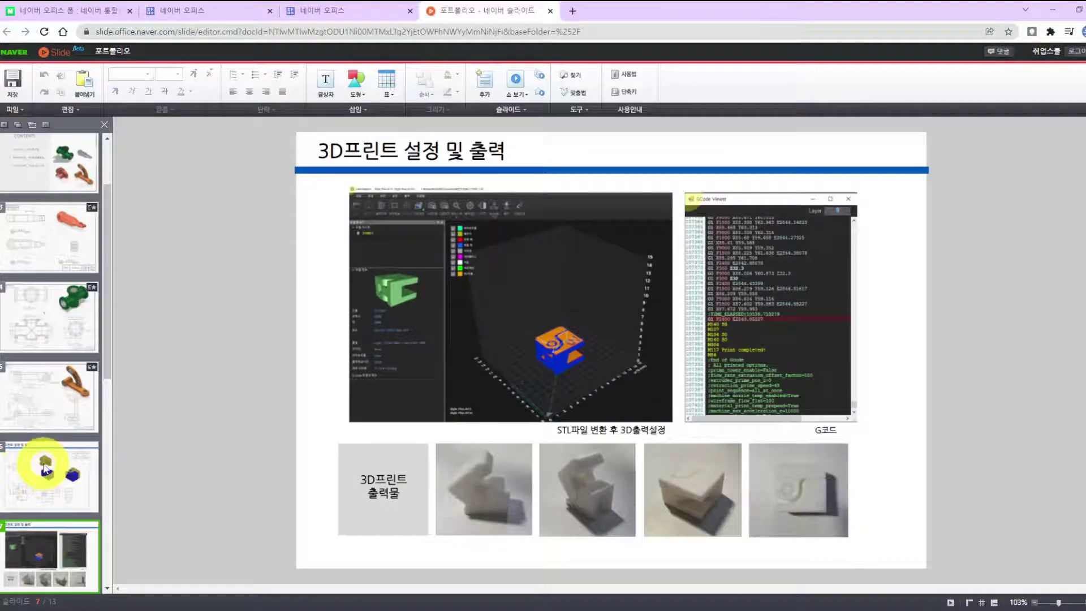
pyautogui.click(45, 466)
pyautogui.scroll(-1, 521, 444)
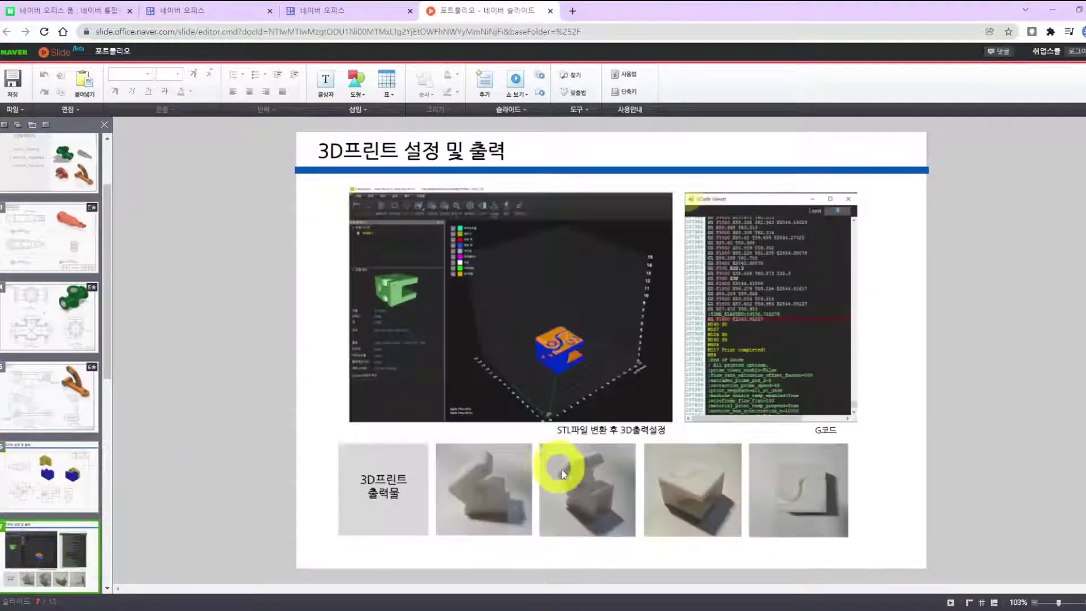
pyautogui.scroll(-1, 758, 454)
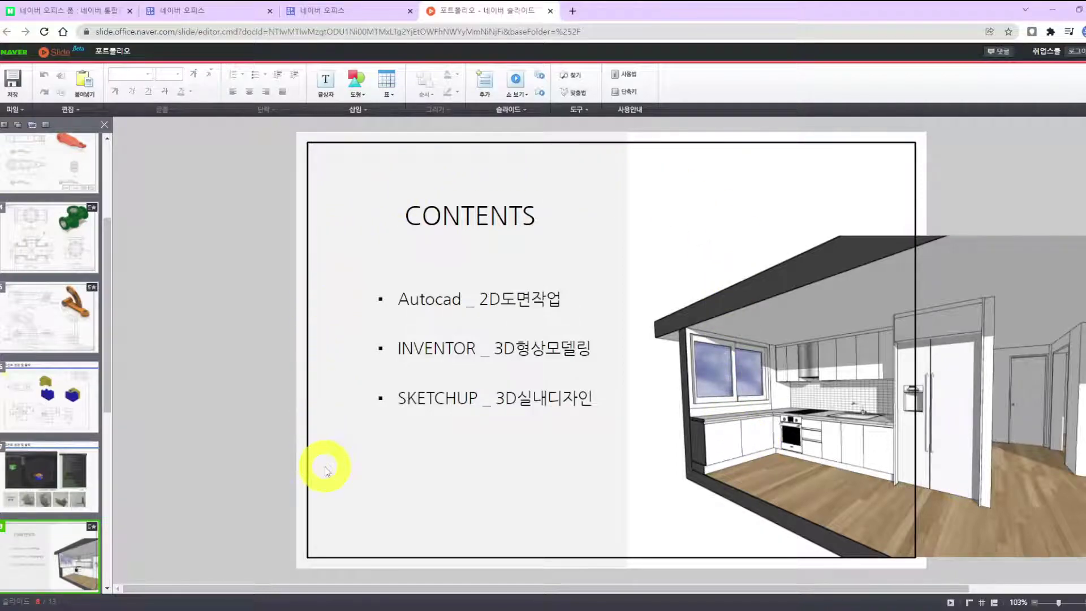
pyautogui.scroll(-2, 72, 520)
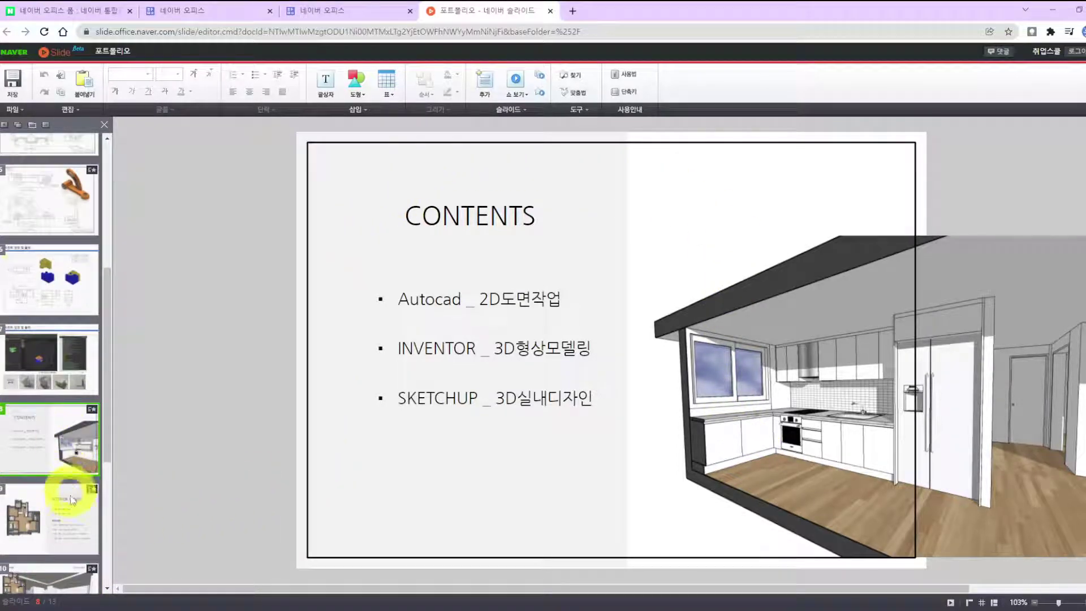
# Examine the INTERIOR DESIGN slide's floor plan, project details and work description.
pyautogui.click(72, 502)
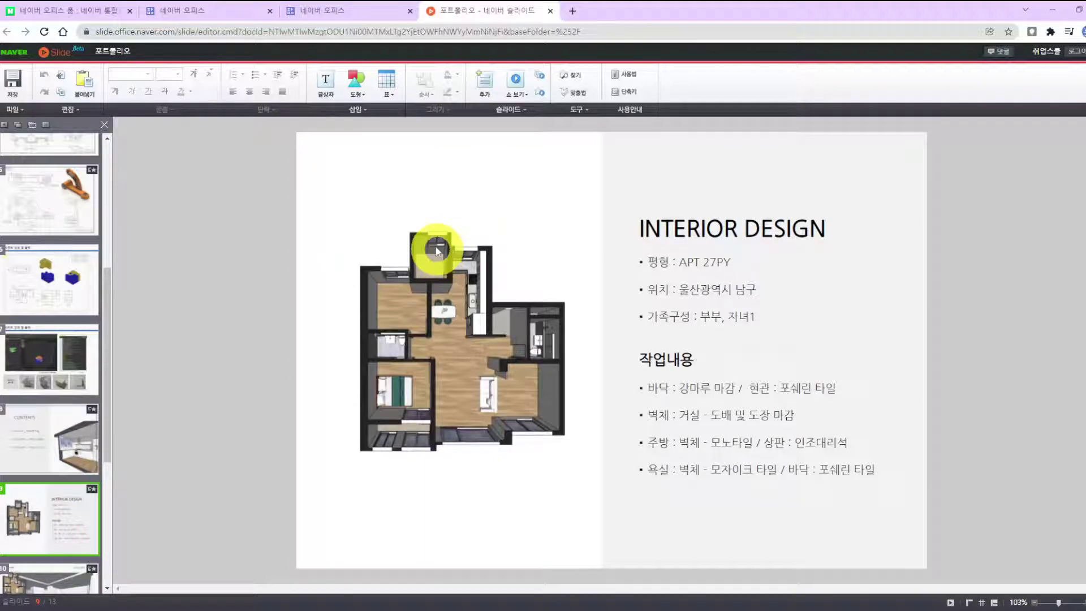
pyautogui.moveTo(346, 199); pyautogui.dragTo(563, 449)
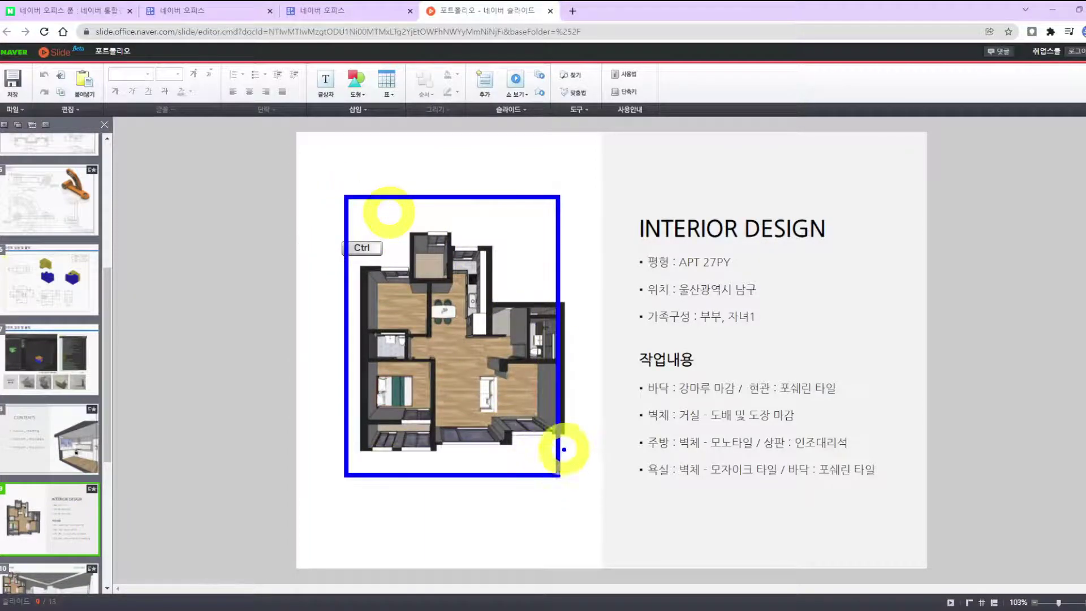
pyautogui.moveTo(615, 198); pyautogui.dragTo(859, 331)
pyautogui.moveTo(617, 343); pyautogui.dragTo(886, 502)
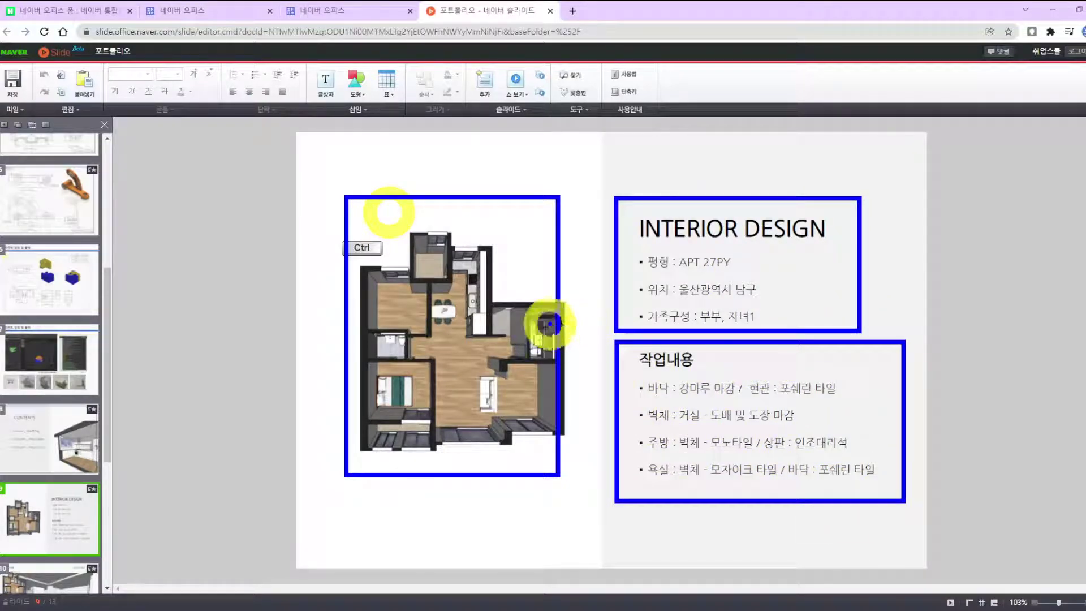
pyautogui.scroll(-1, 34, 455)
pyautogui.scroll(-3, 34, 455)
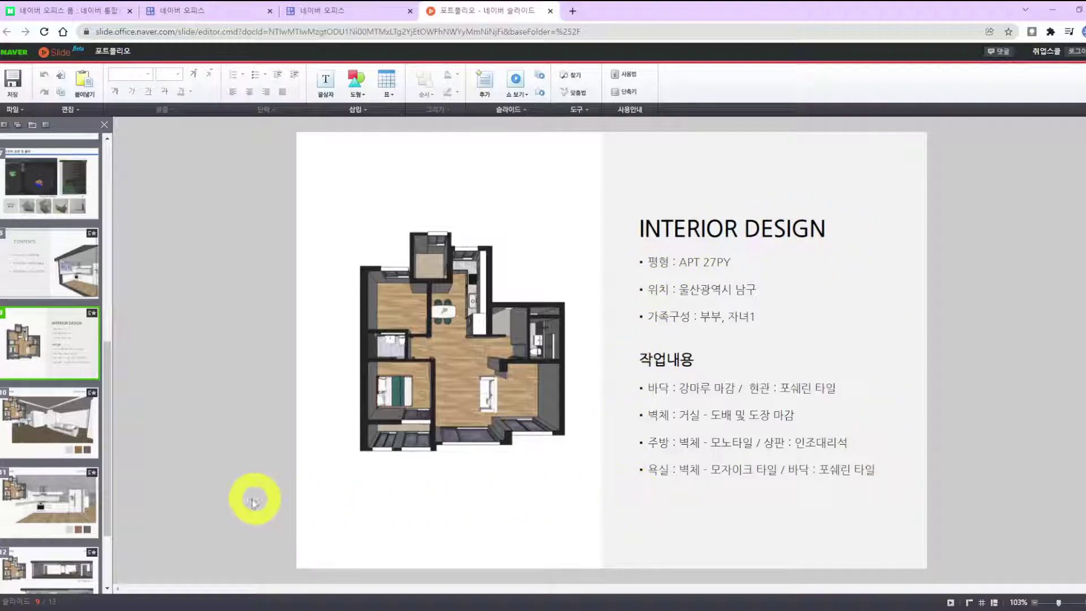
# On the LIVING RM. slide, move and widen the red dotted frame to enclose the living room on the floor plan.
pyautogui.click(56, 434)
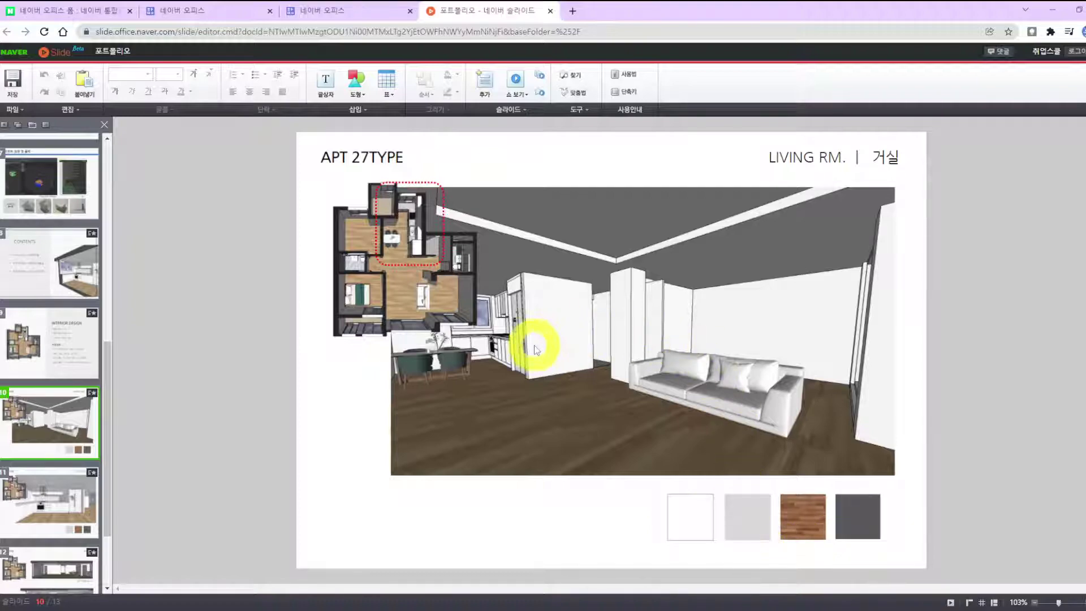
pyautogui.press('ctrl')
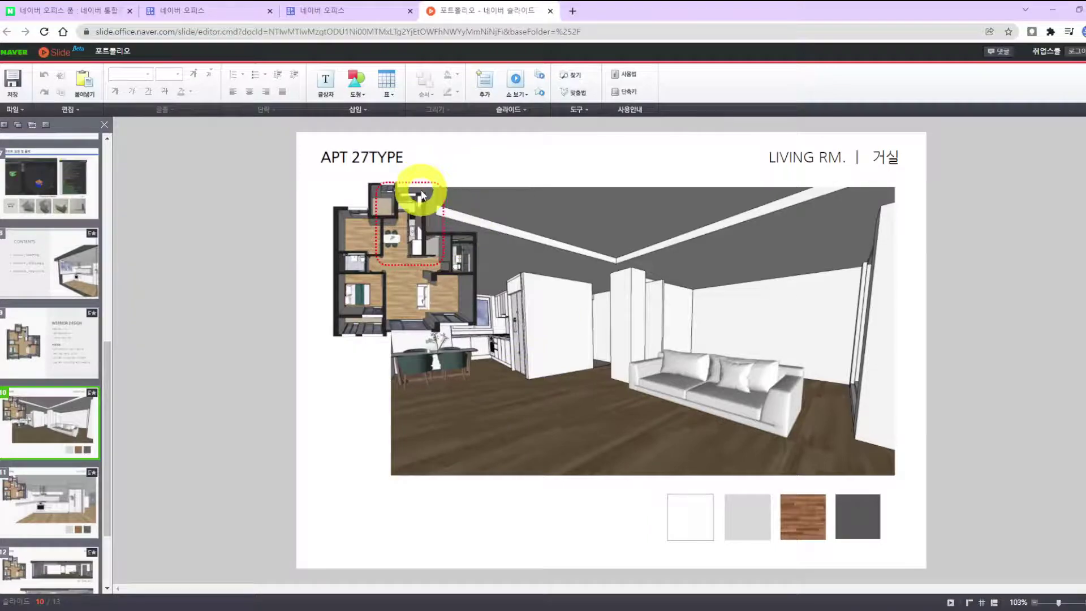
pyautogui.click(416, 213)
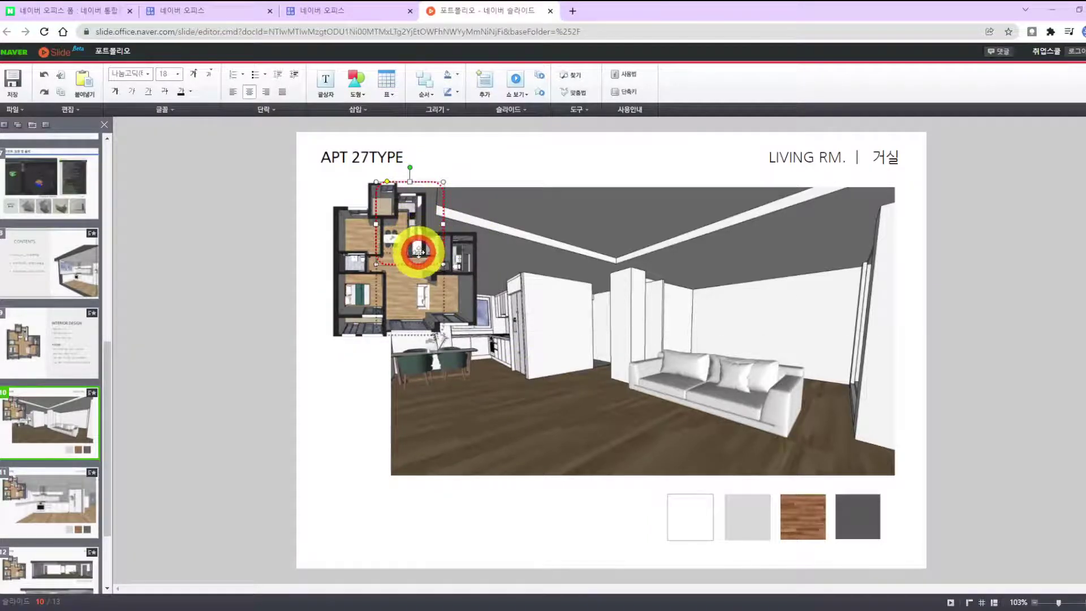
pyautogui.moveTo(419, 251); pyautogui.dragTo(482, 299)
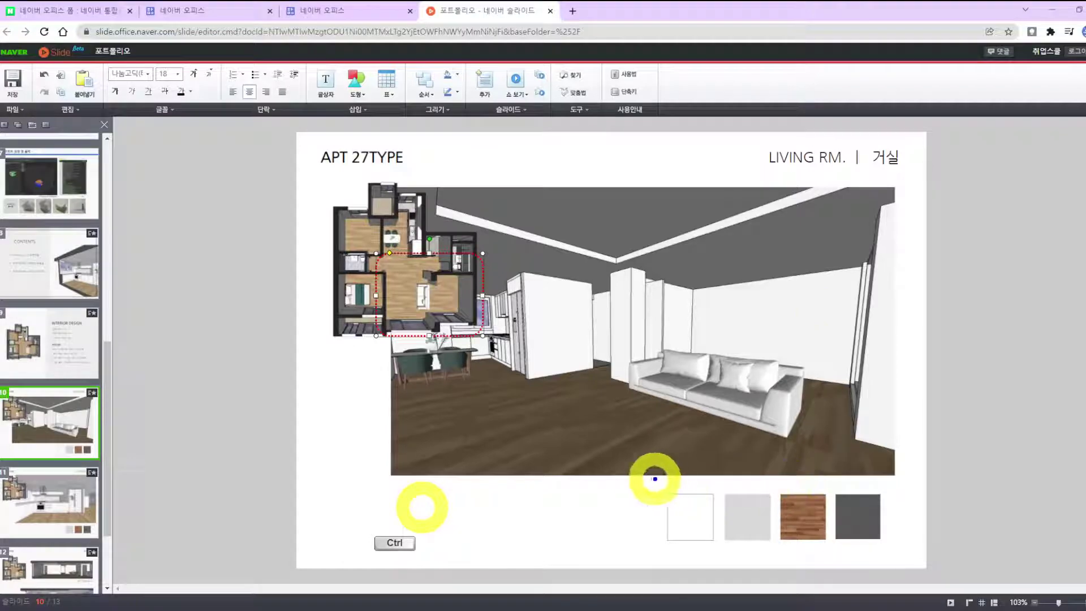
pyautogui.moveTo(639, 477); pyautogui.dragTo(899, 559)
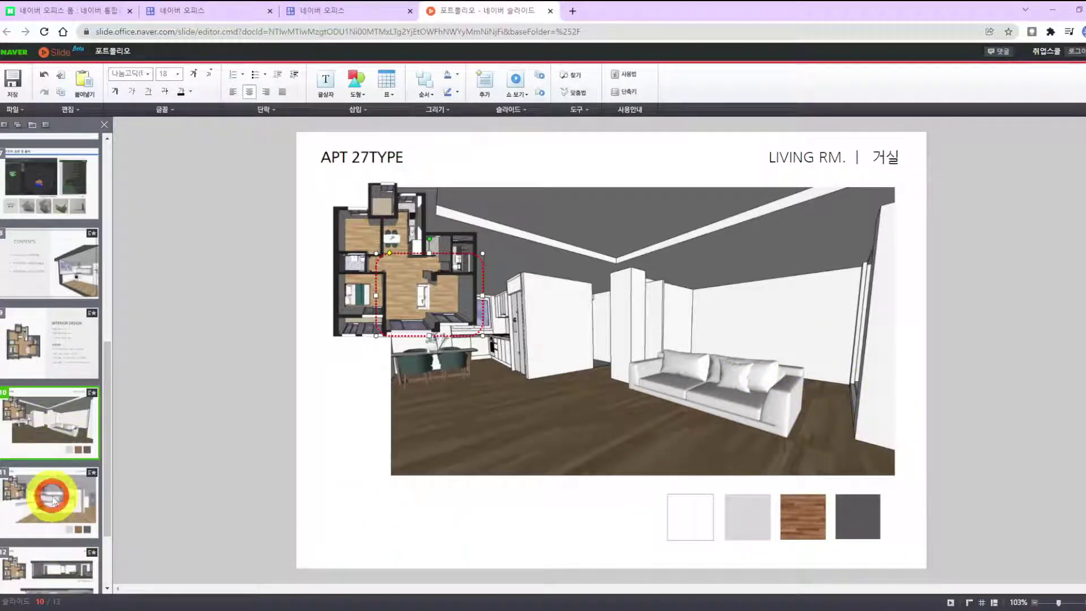
# Examine the layout of the KITCHEN, SECTION and BATH RM. slides, and return to the INTERIOR DESIGN slide.
pyautogui.click(52, 498)
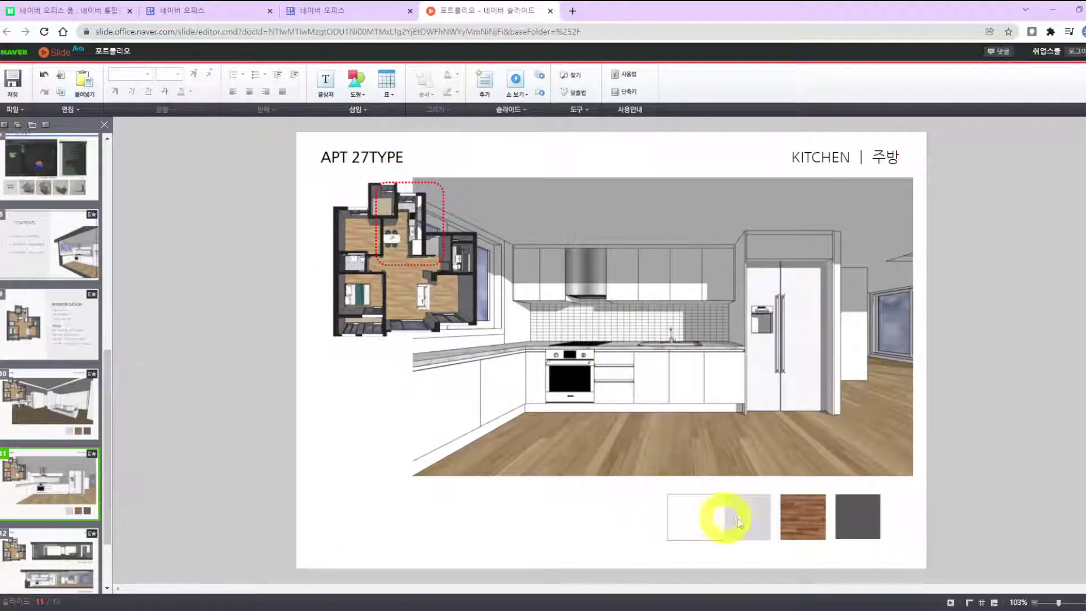
pyautogui.click(48, 555)
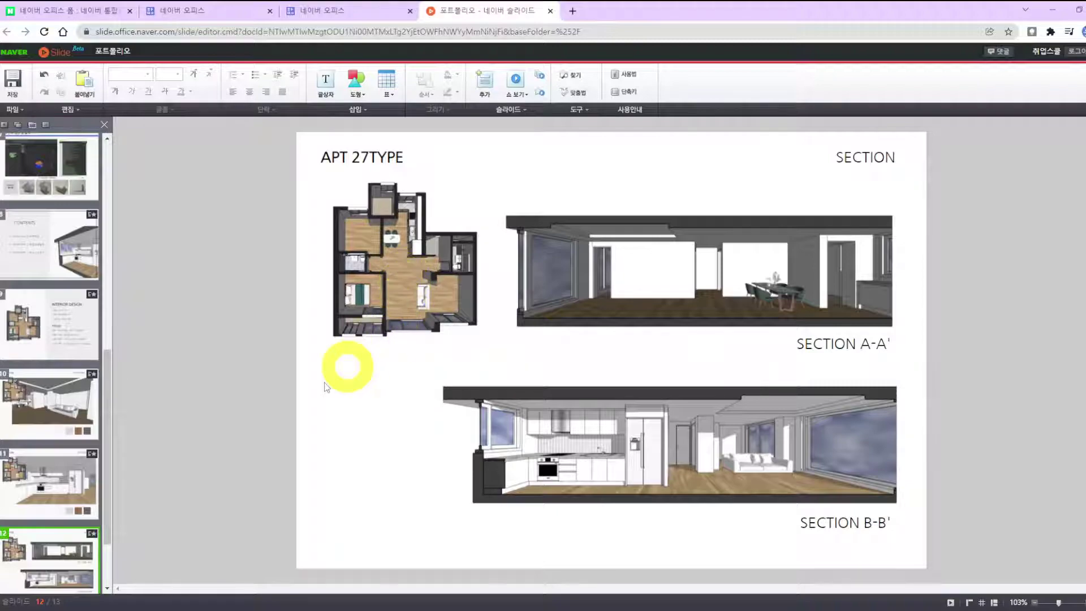
pyautogui.scroll(-2, 96, 480)
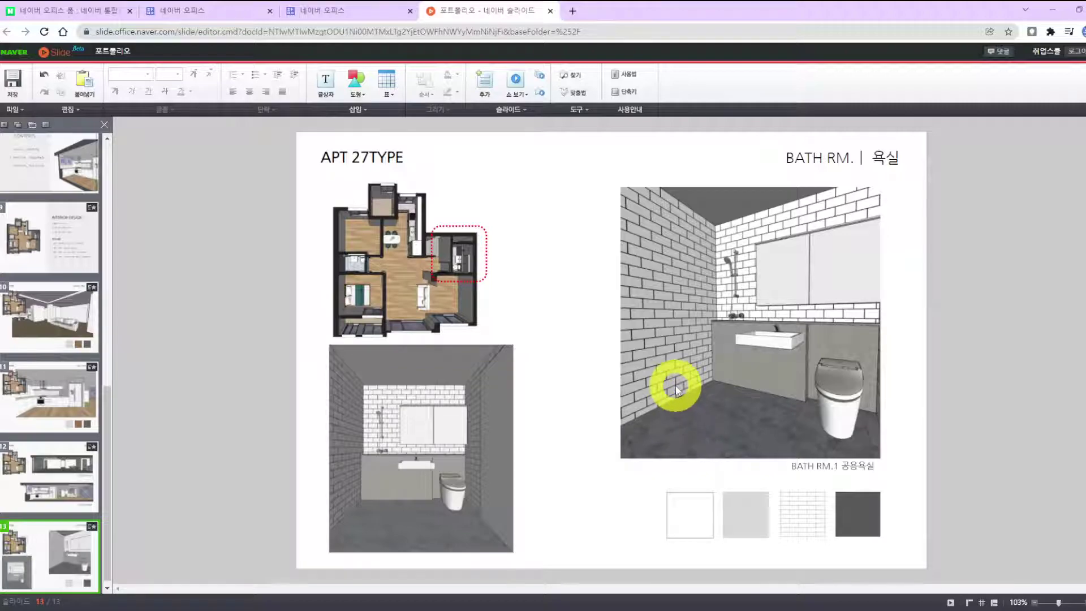
pyautogui.scroll(-1, 48, 530)
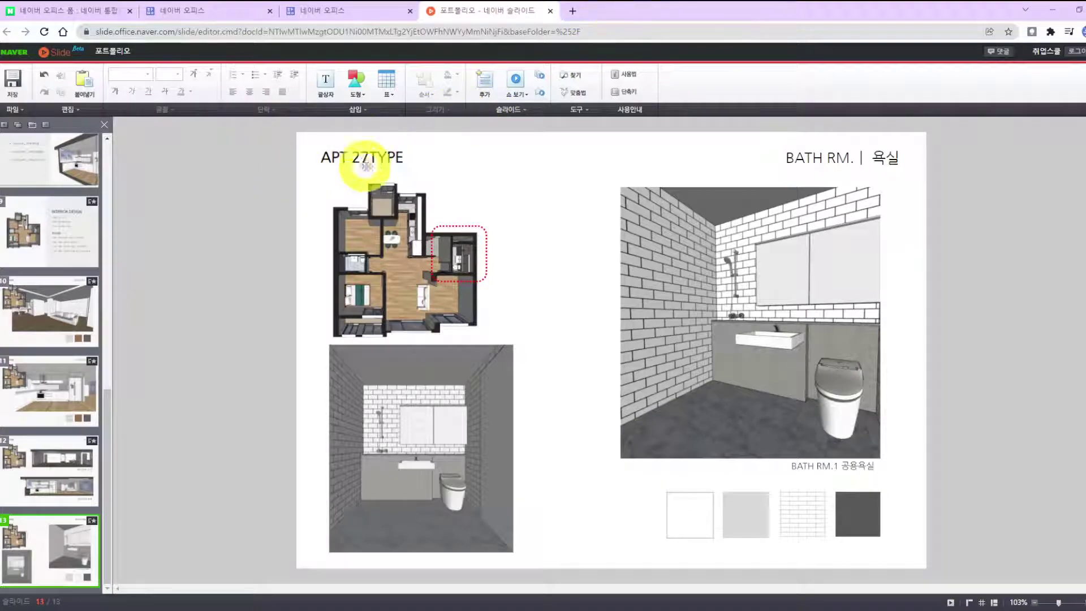
pyautogui.press('ctrl')
pyautogui.moveTo(303, 139); pyautogui.dragTo(625, 167)
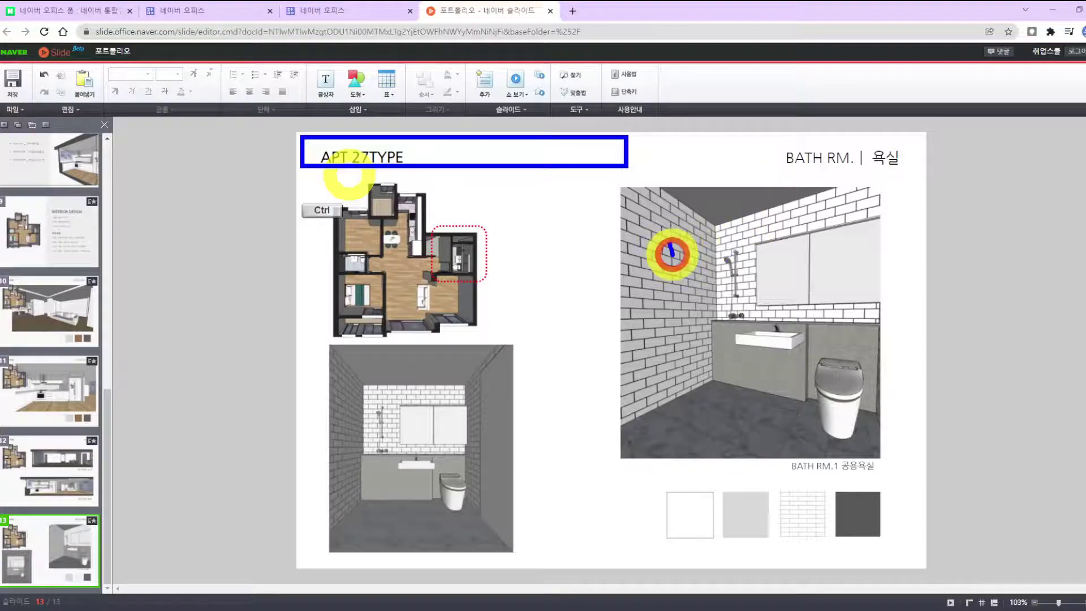
pyautogui.moveTo(669, 242); pyautogui.dragTo(722, 247)
pyautogui.moveTo(402, 406)
pyautogui.mouseDown()
pyautogui.moveTo(431, 426)
pyautogui.moveTo(442, 407)
pyautogui.mouseUp()
pyautogui.moveTo(412, 299); pyautogui.dragTo(420, 275)
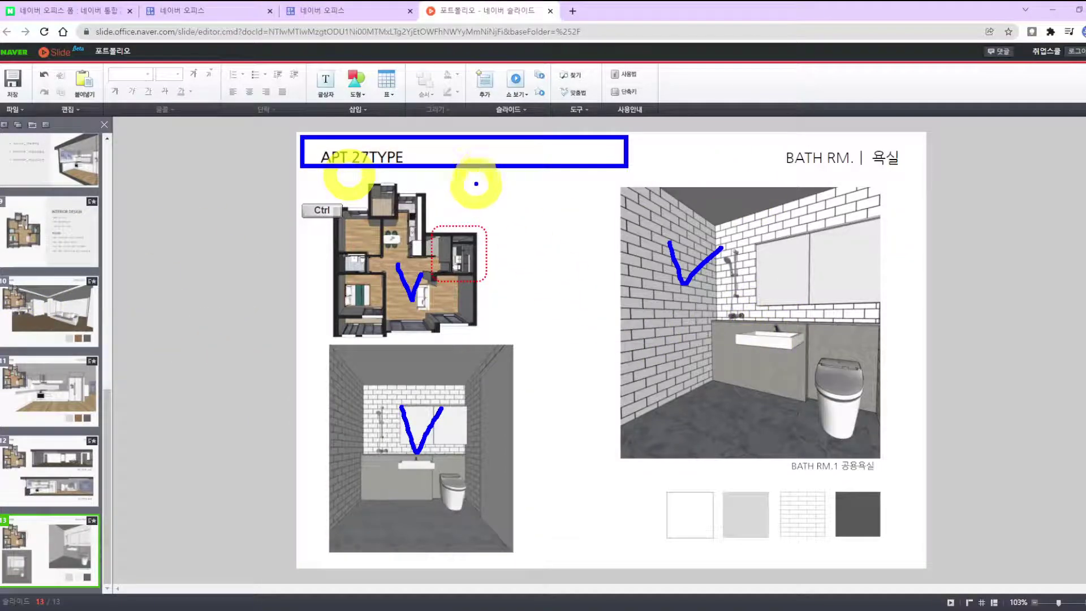
pyautogui.press('Escape')
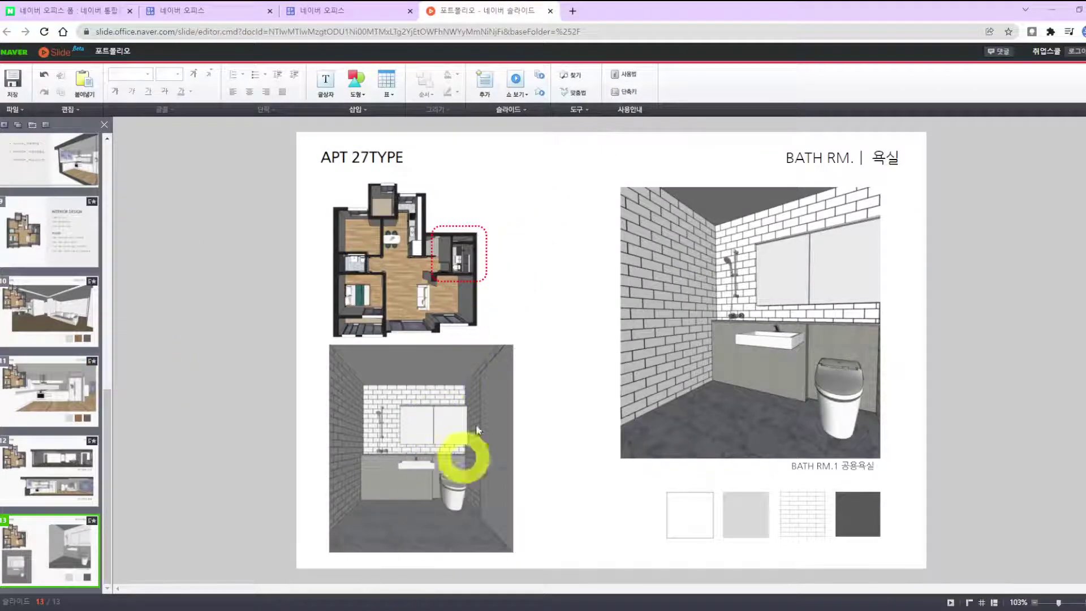
pyautogui.click(53, 231)
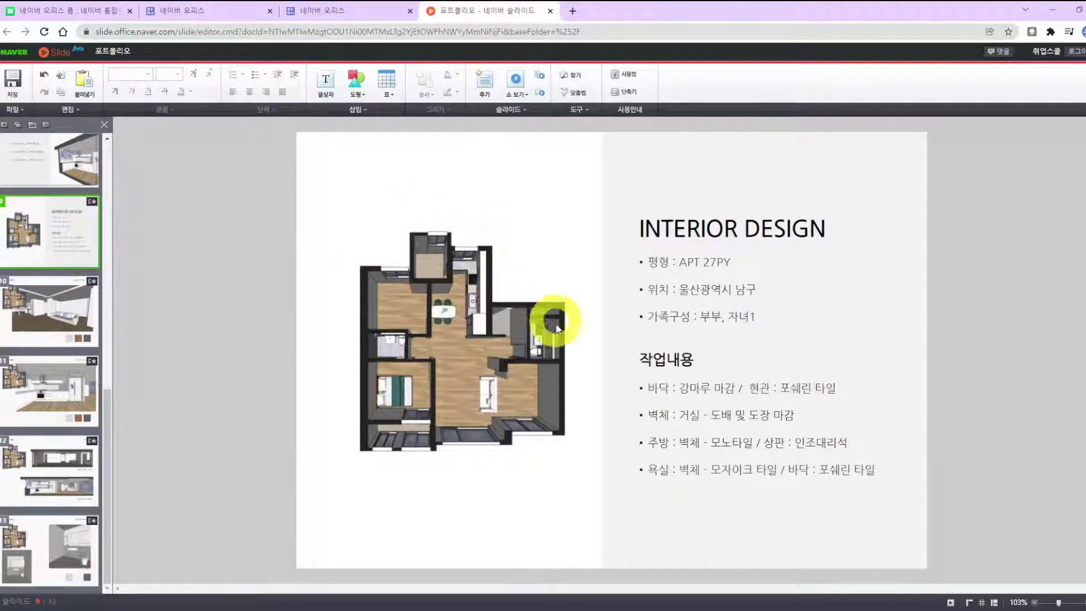
# Shrink the sample deck's browser window to half the screen and bring the blank PowerPoint presentation to the front.
pyautogui.press('super+Down')
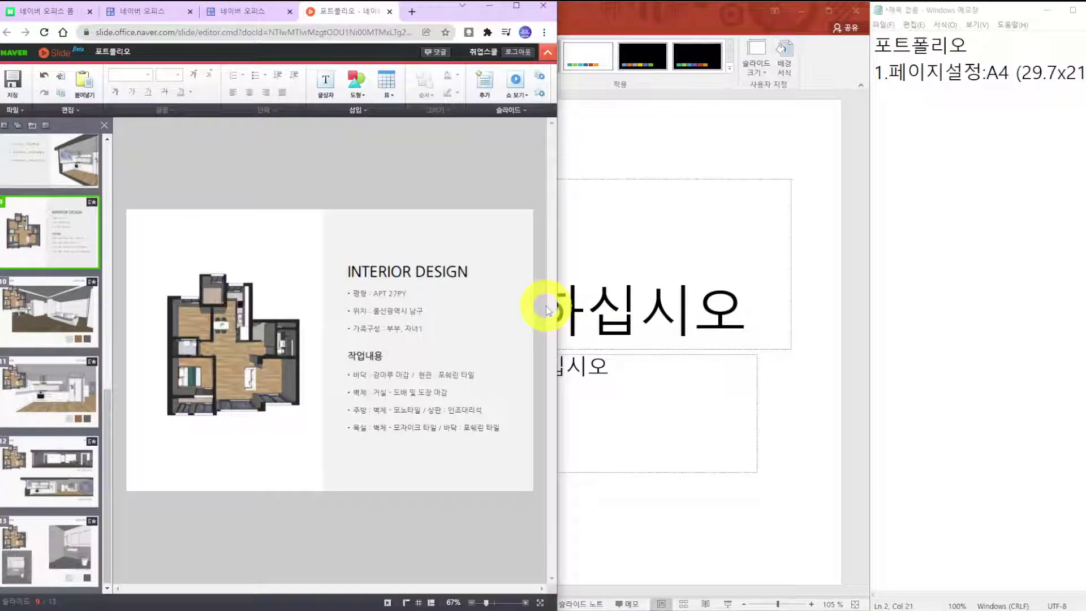
pyautogui.click(723, 131)
pyautogui.press('super+Right')
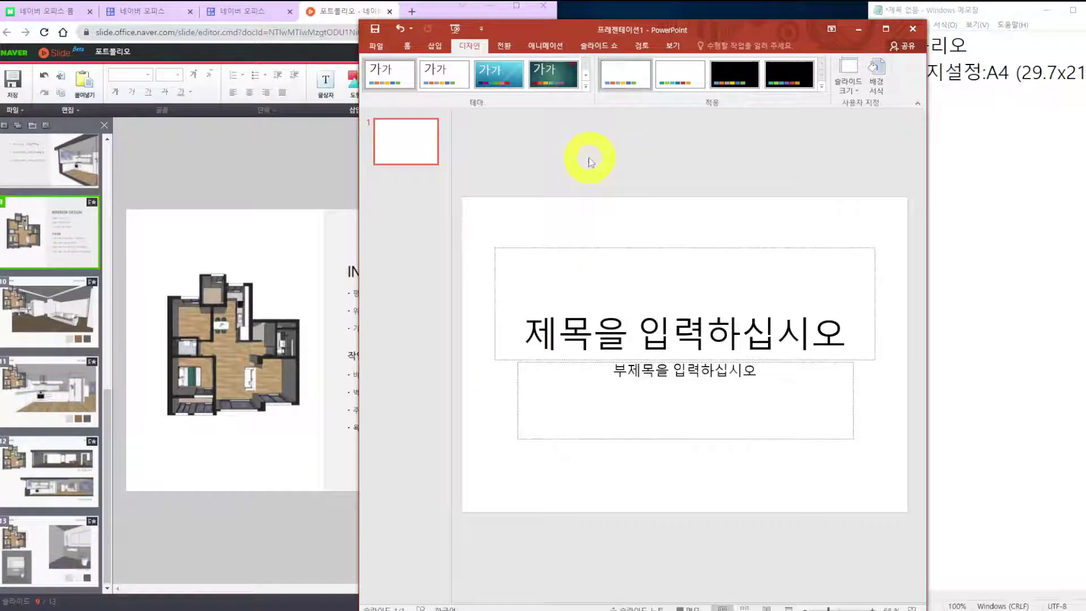
# Delete both the title and subtitle placeholders from the first slide and show the Home commands.
pyautogui.moveTo(475, 202); pyautogui.dragTo(905, 472)
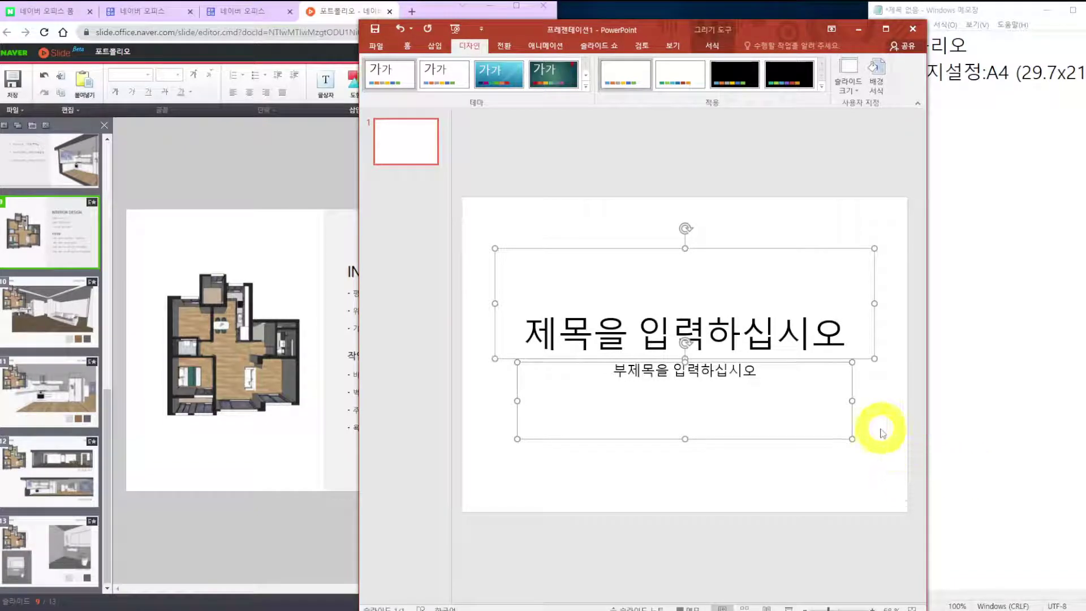
pyautogui.press('Delete')
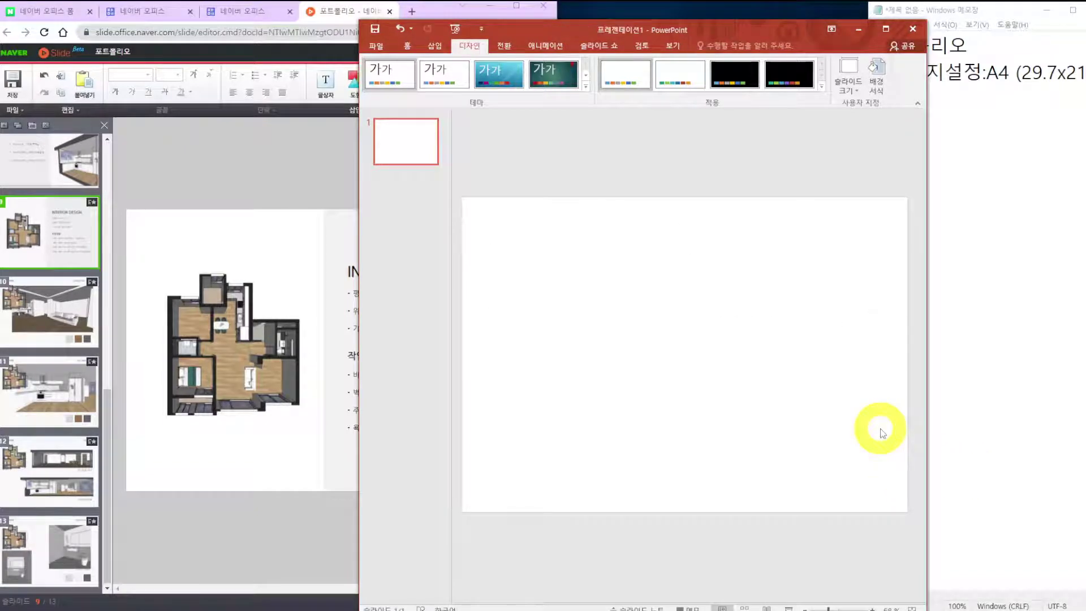
pyautogui.click(411, 47)
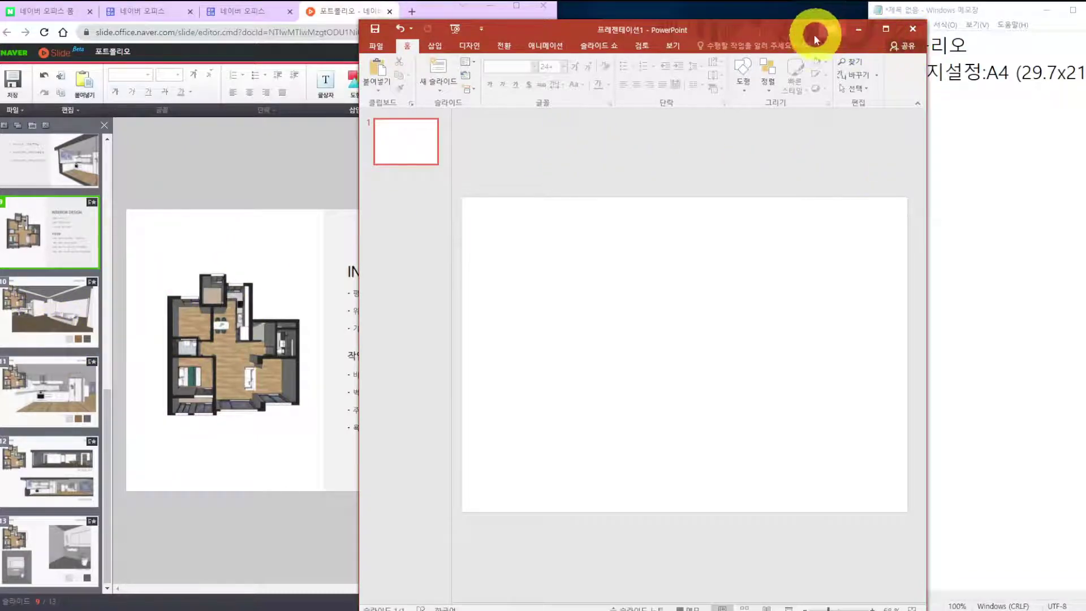
# Move the PowerPoint window so the sample INTERIOR DESIGN slide stays in view, and enlarge it to the screen's edges.
pyautogui.moveTo(771, 34); pyautogui.dragTo(876, 17)
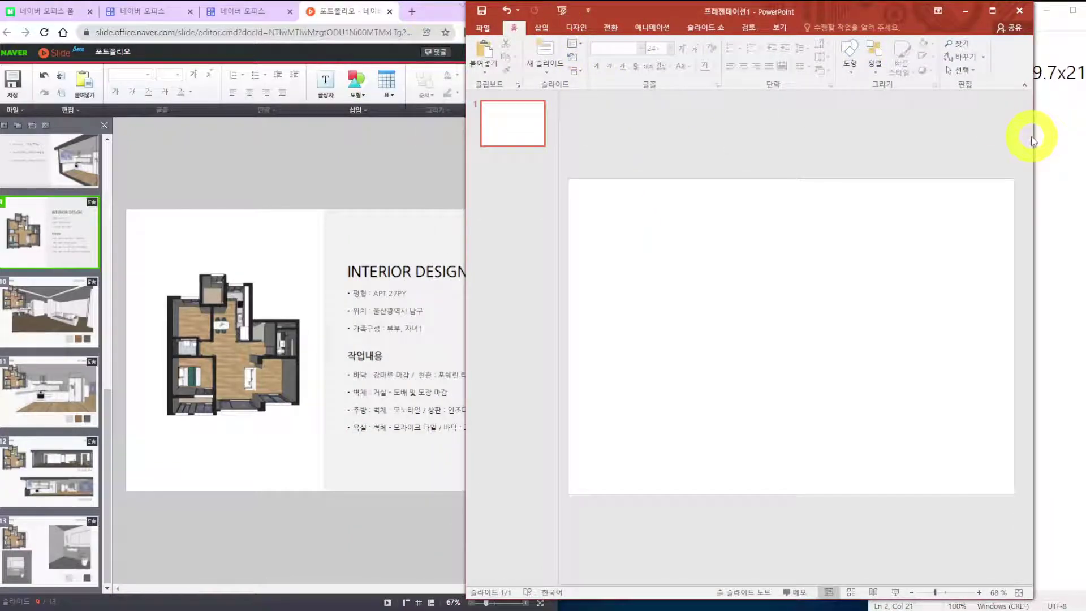
pyautogui.moveTo(1035, 141); pyautogui.dragTo(1081, 144)
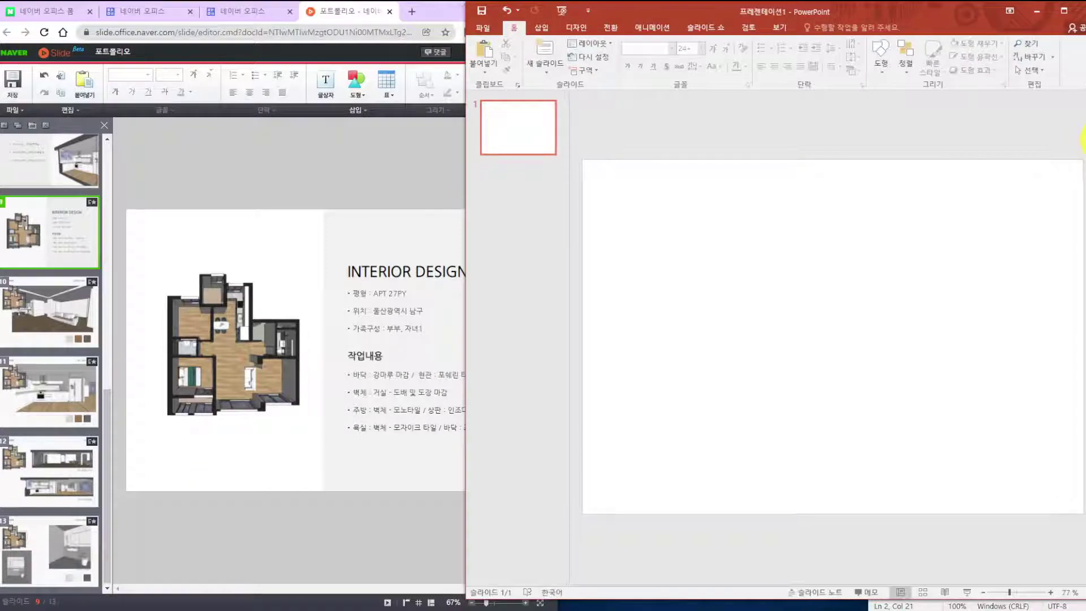
pyautogui.moveTo(633, 603); pyautogui.dragTo(638, 610)
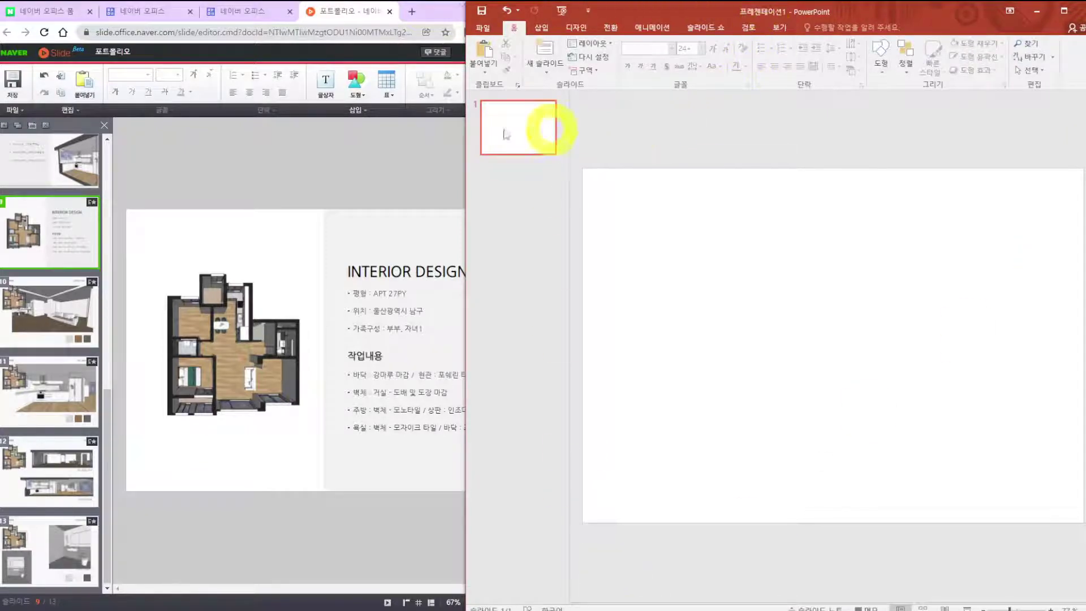